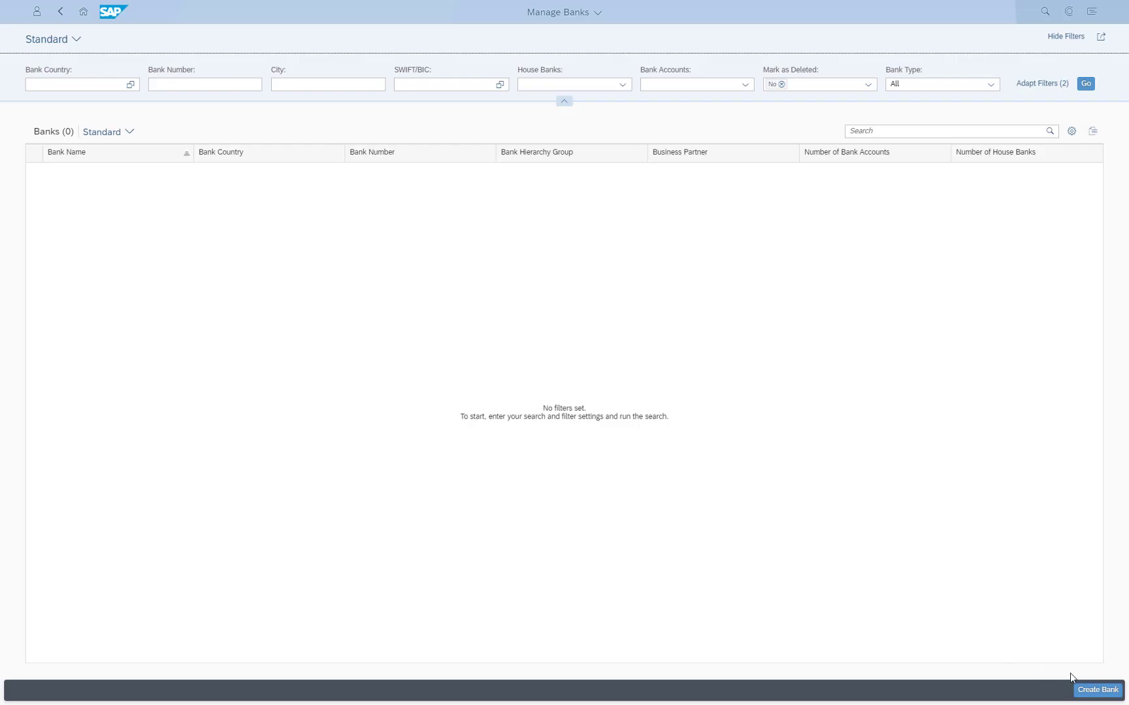
- Create bank 10101010 in country DE, named 'Bank 10101010', and save it
click(1094, 691)
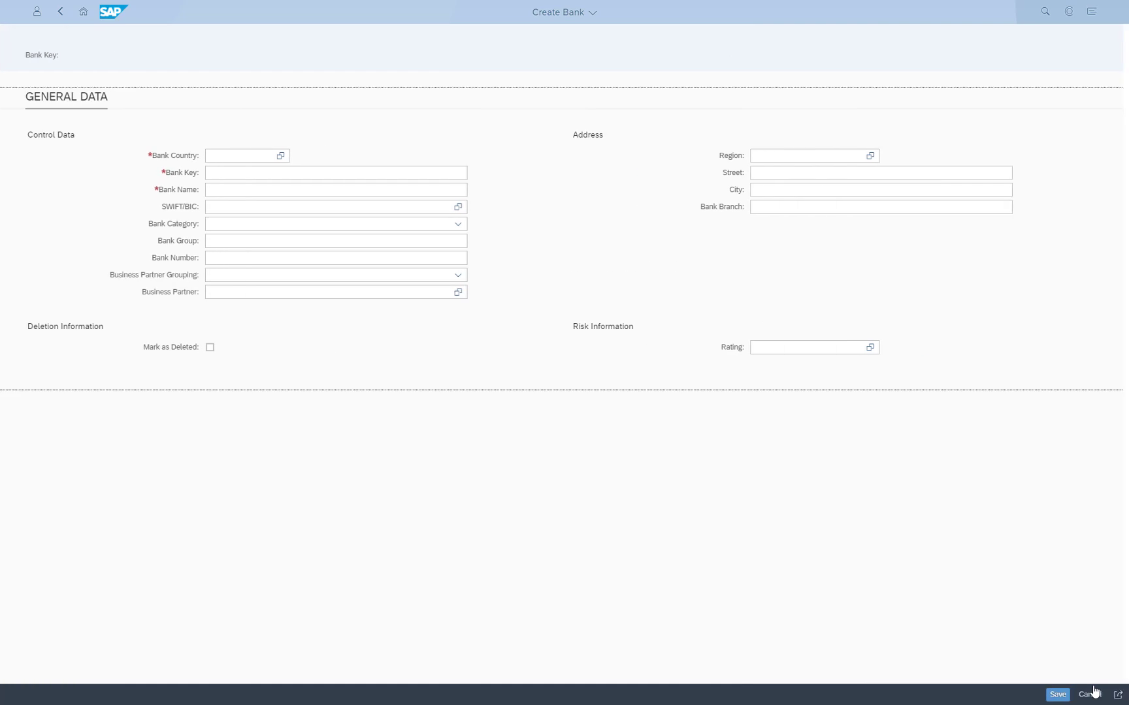
click(232, 151)
text(DE)
click(228, 171)
text(1010)
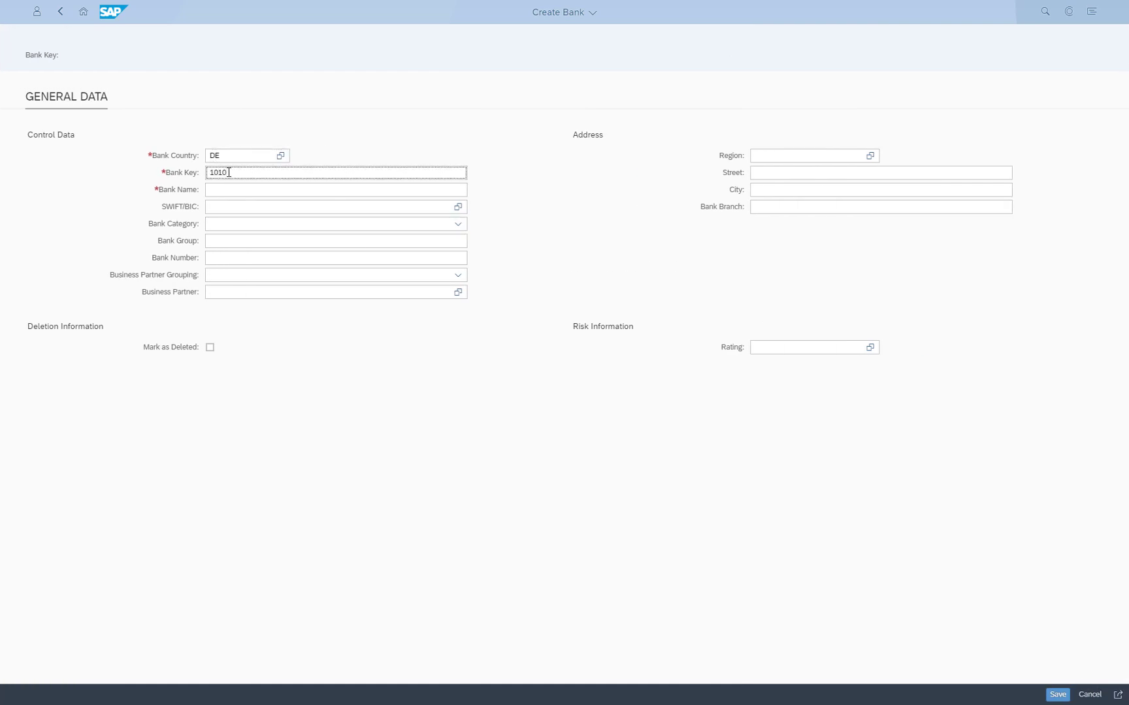
text(1010)
click(229, 188)
text(Bank 10)
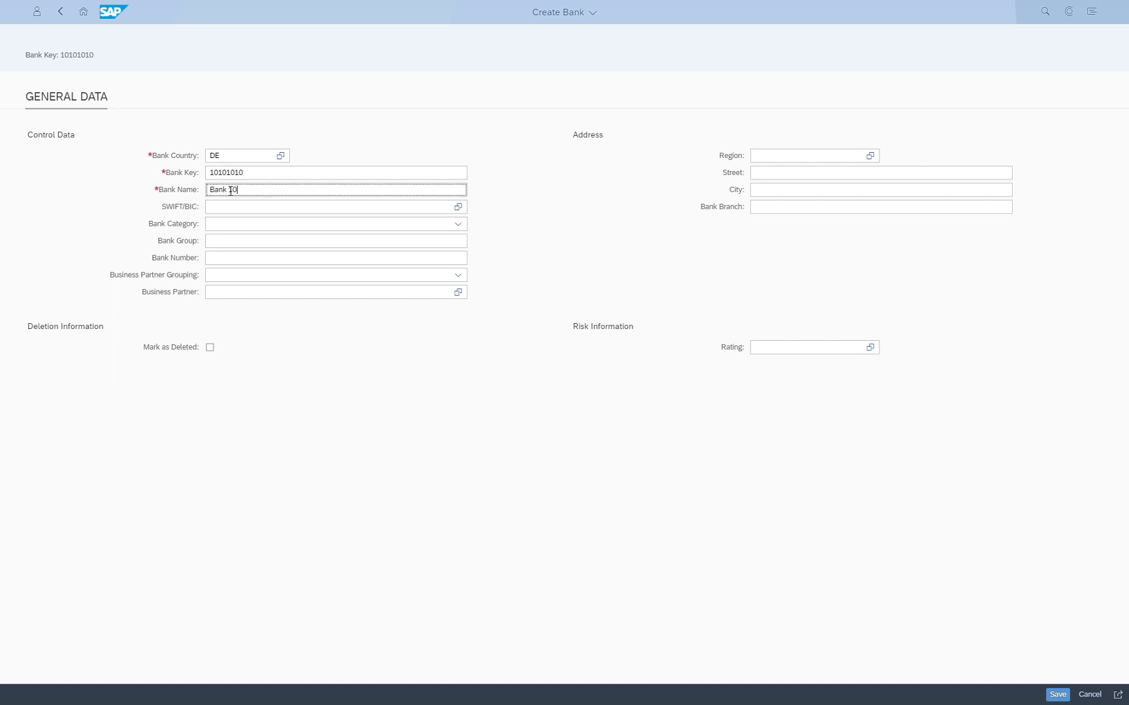
text(101010)
click(1058, 696)
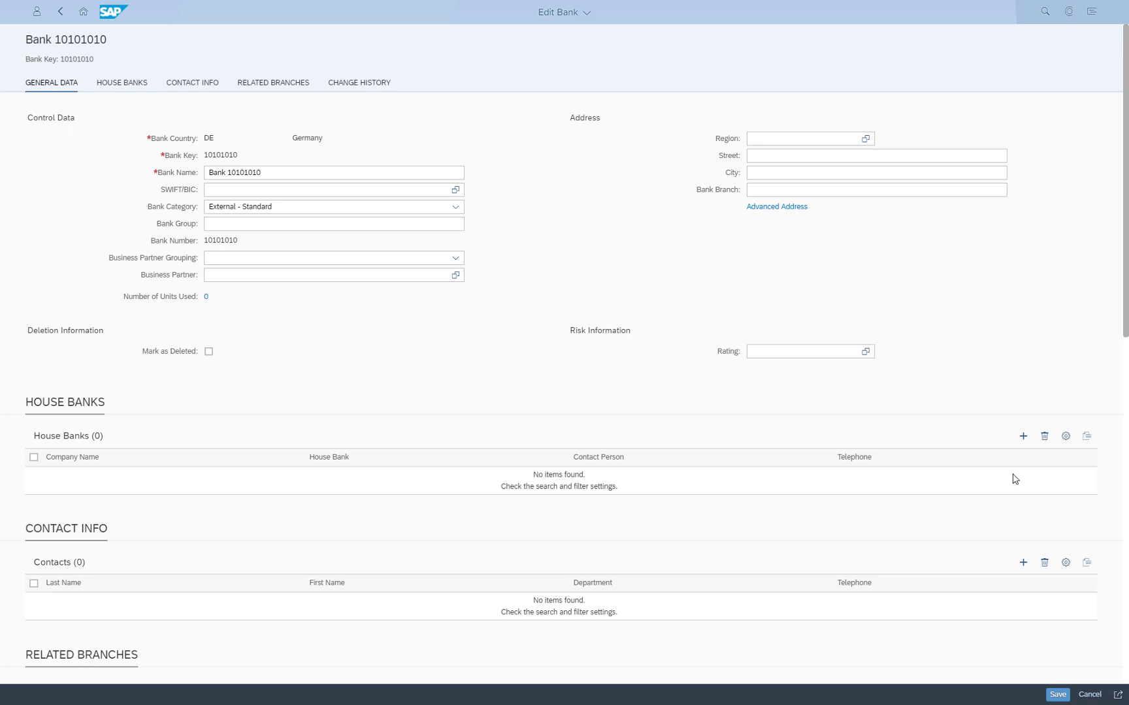
- Add house bank HB111 under company code 1010 to bank 10101010 and save
click(1021, 437)
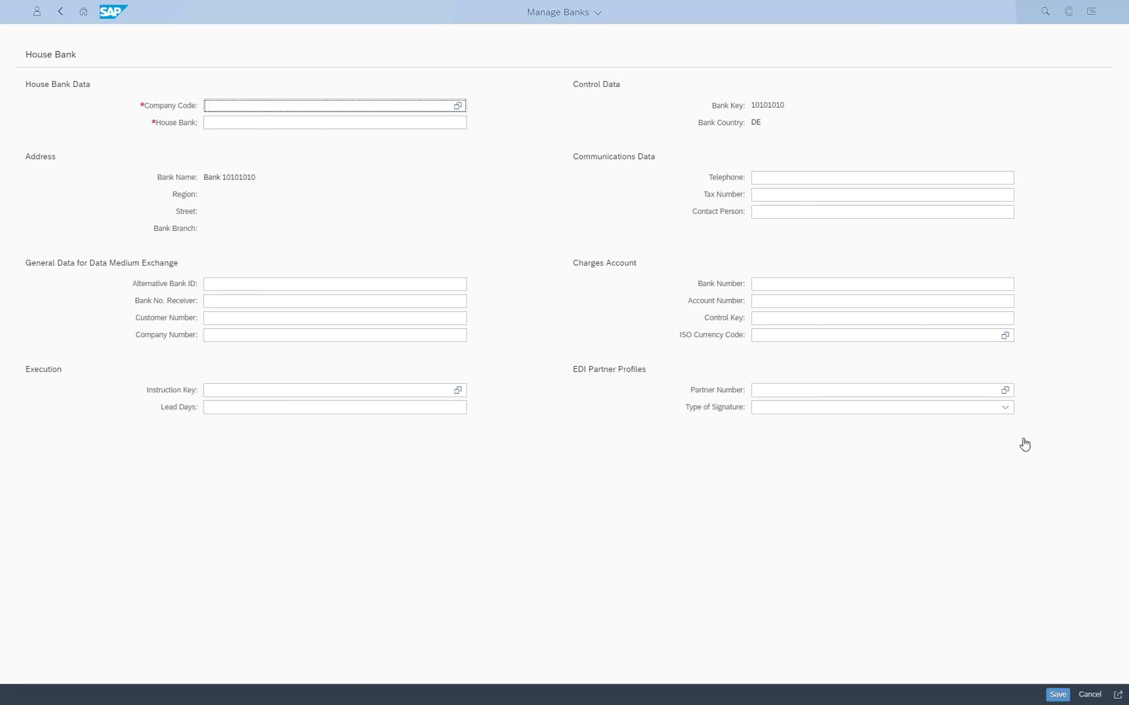
text(1010)
click(360, 140)
click(250, 124)
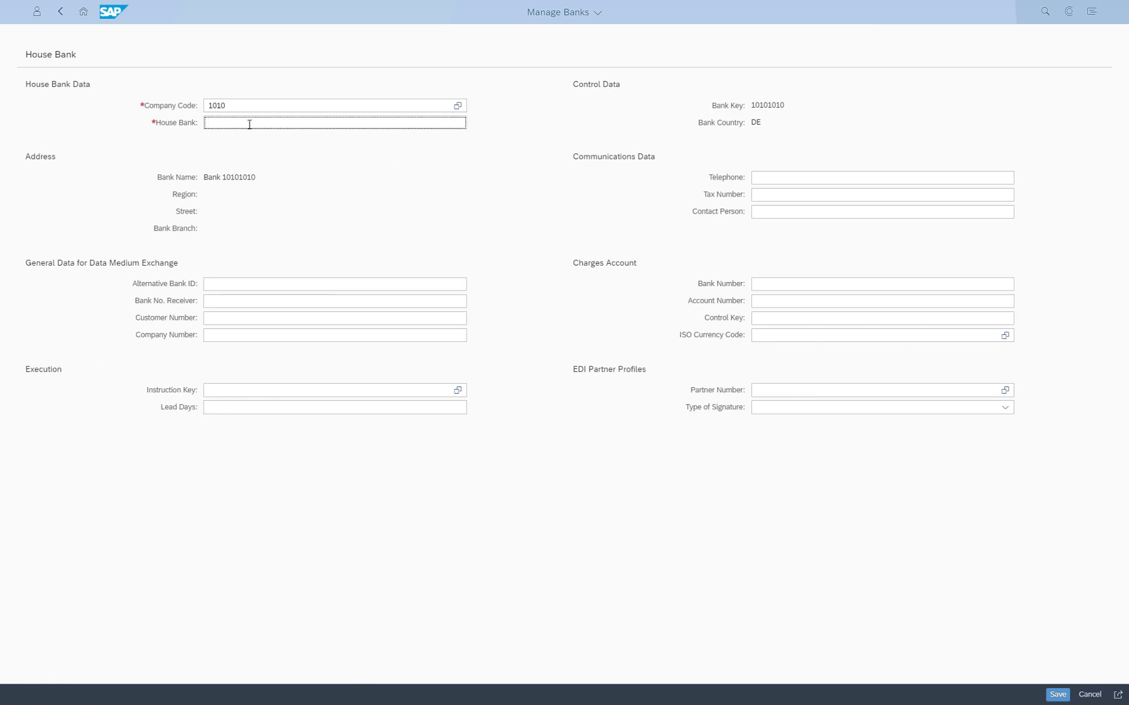
text(HB111)
click(1057, 695)
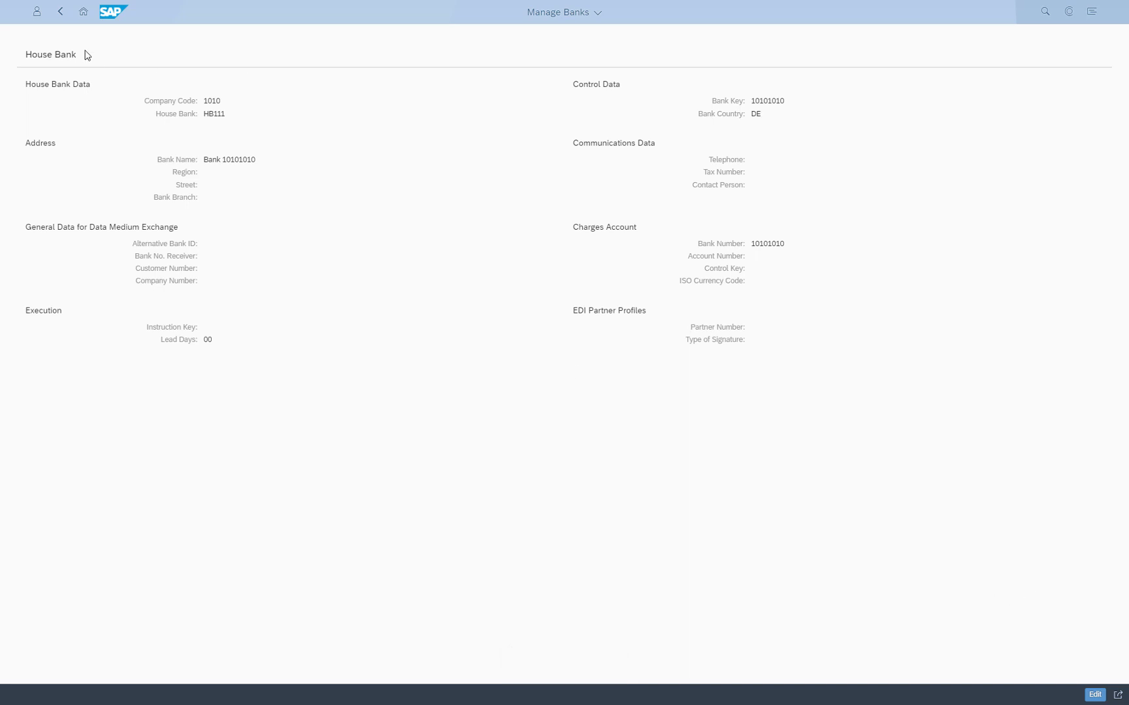
- Return to the launchpad home and launch the Manage Bank Accounts app
click(84, 12)
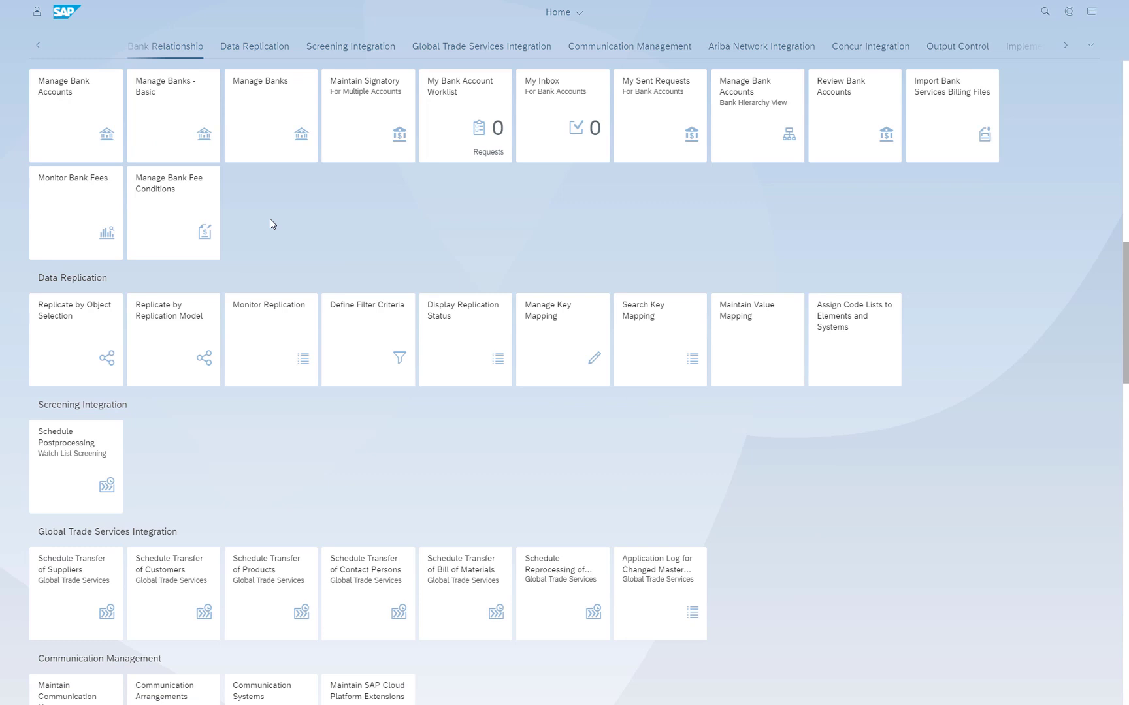
click(71, 134)
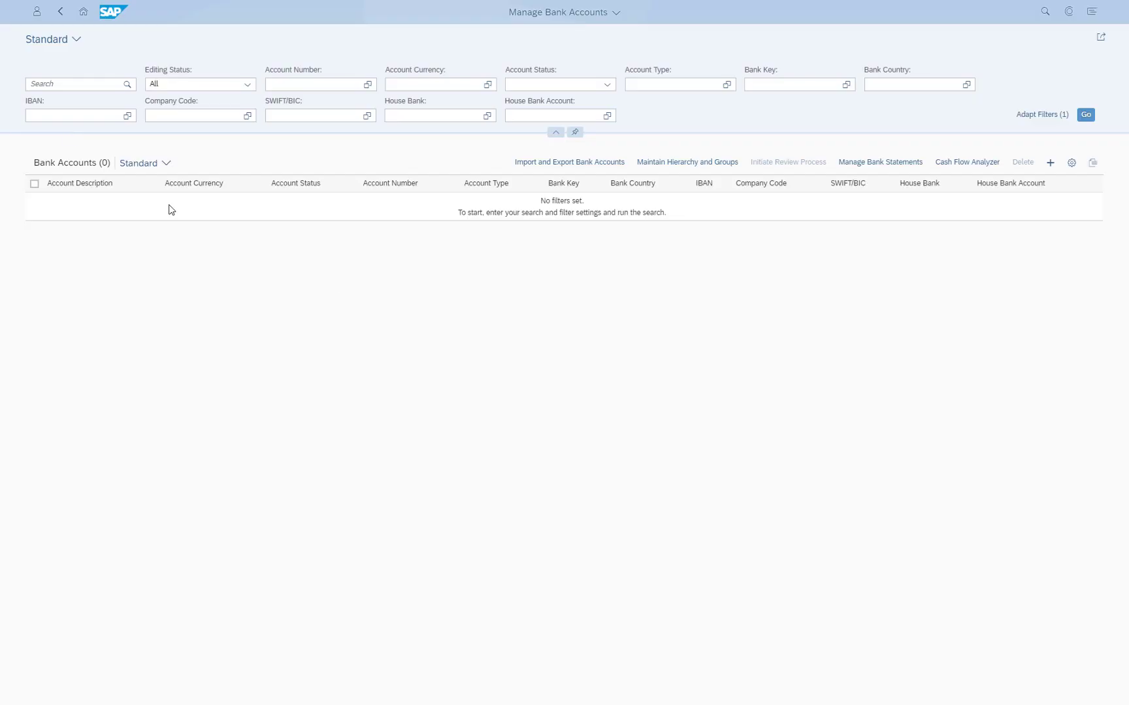
- Draft bank account 00011123 with a description, country DE, bank key 10101010 and currency EUR
click(1051, 163)
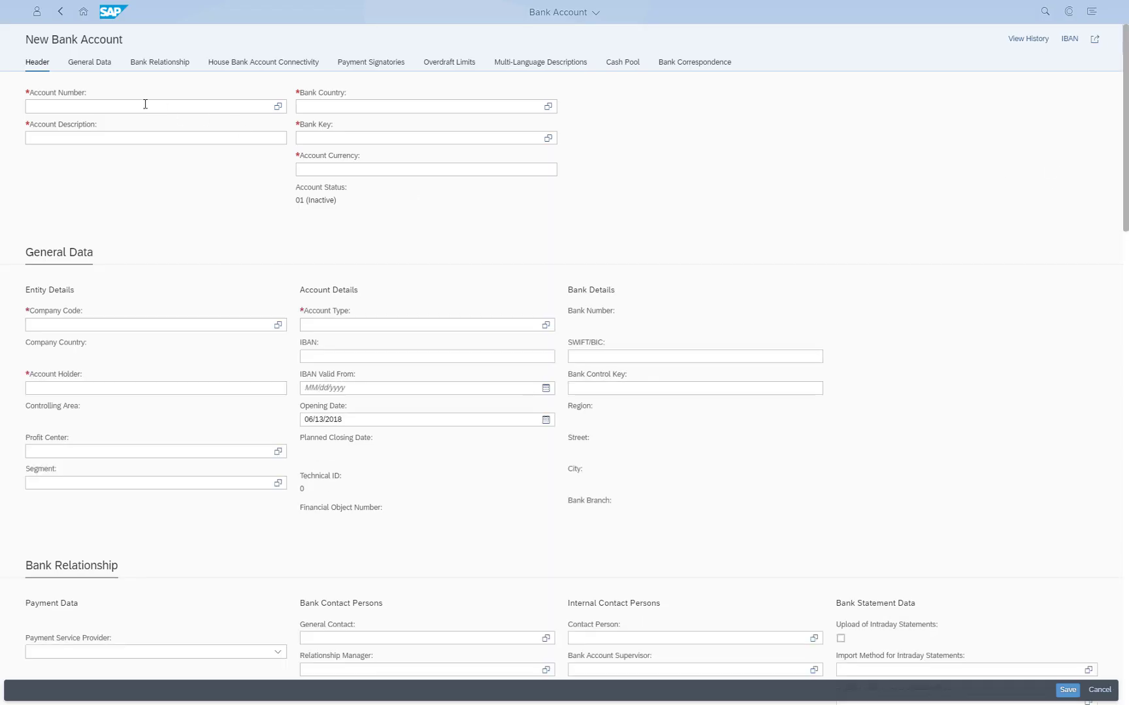
click(146, 105)
text(00011)
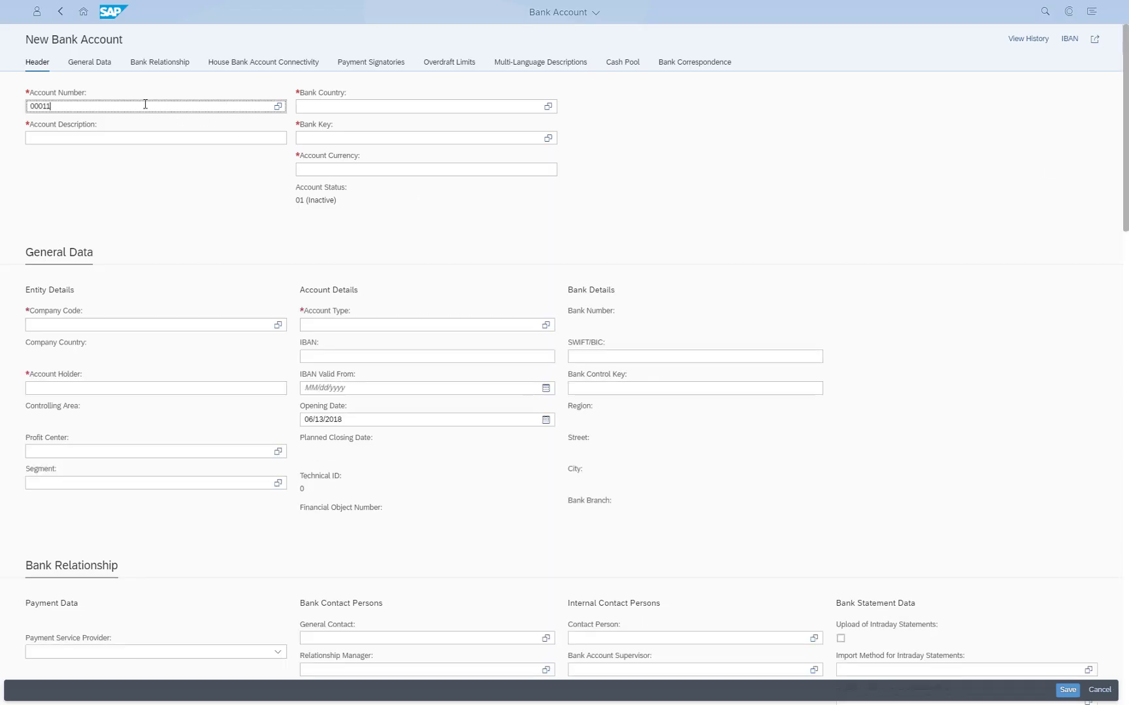
text(123)
click(137, 137)
text(Bank Account)
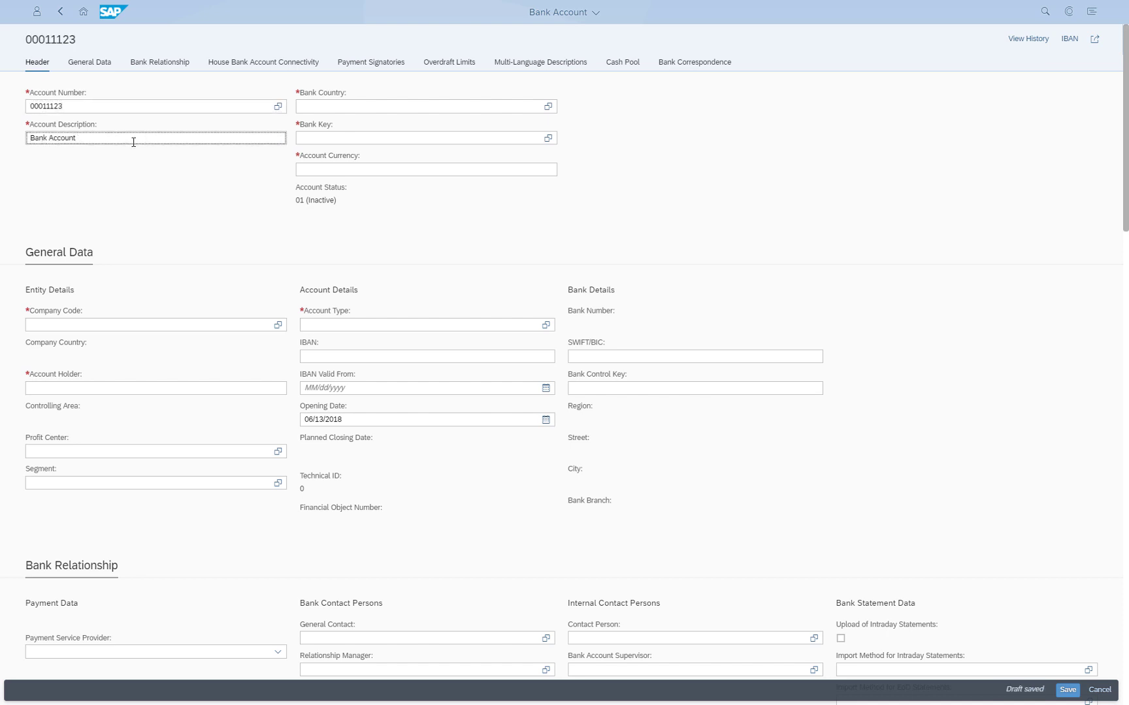
text( 00011123)
click(348, 107)
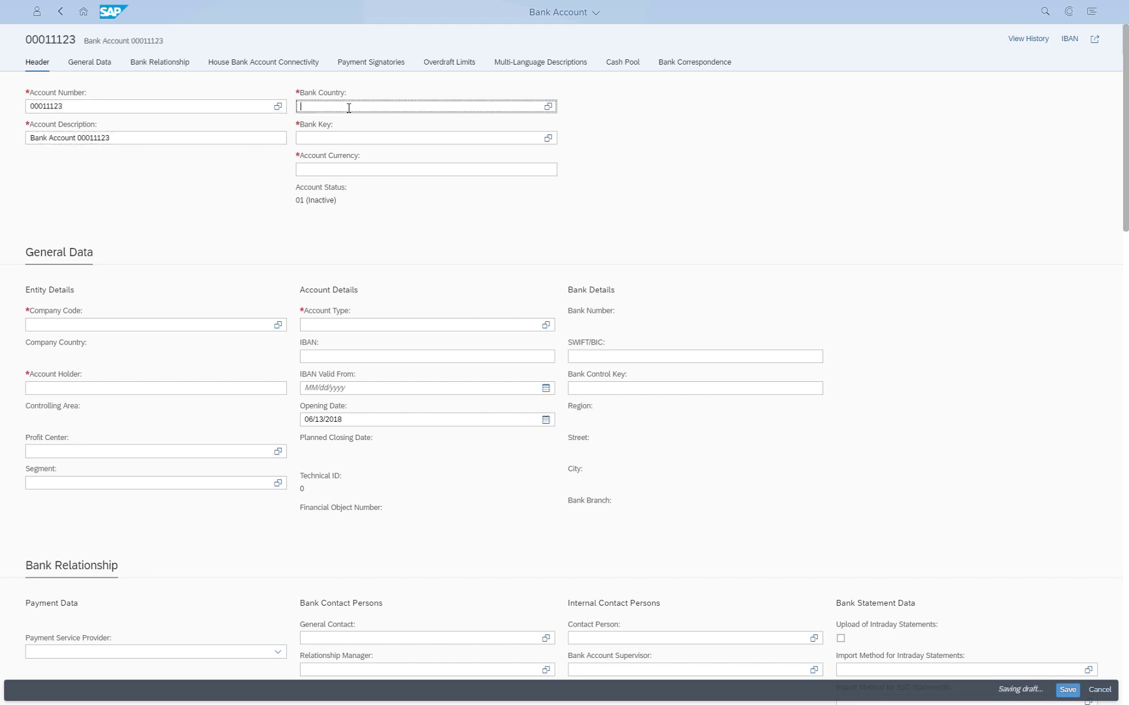
text(DE)
click(345, 142)
text(101)
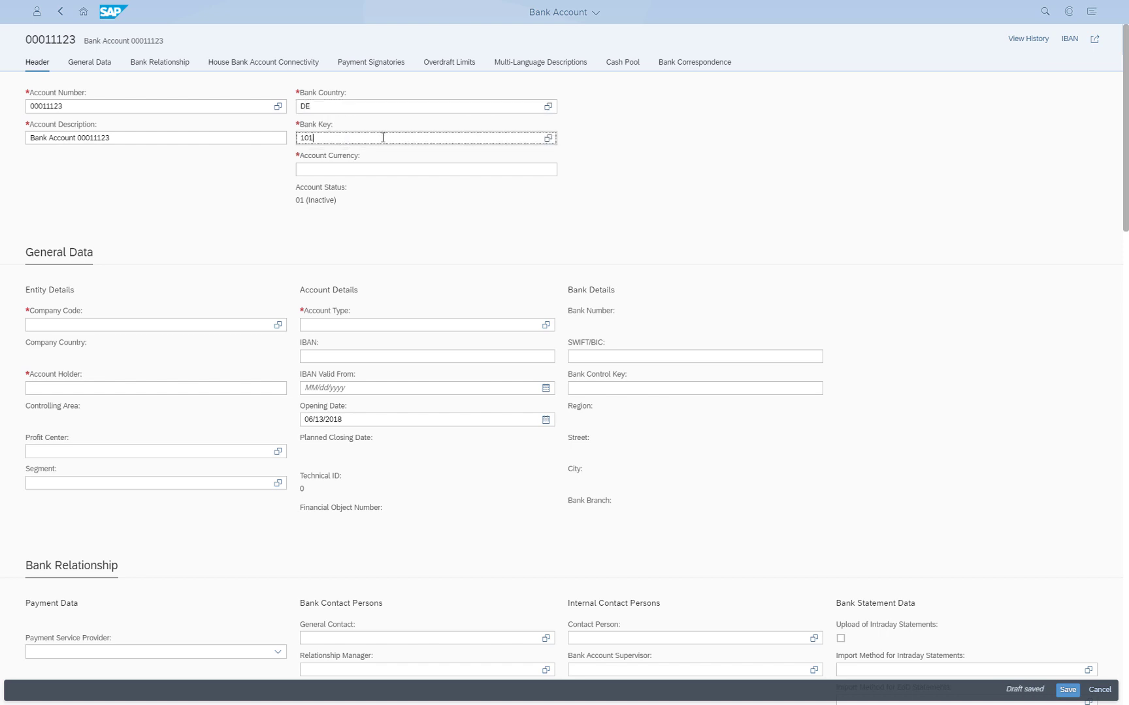
text(01010)
click(359, 170)
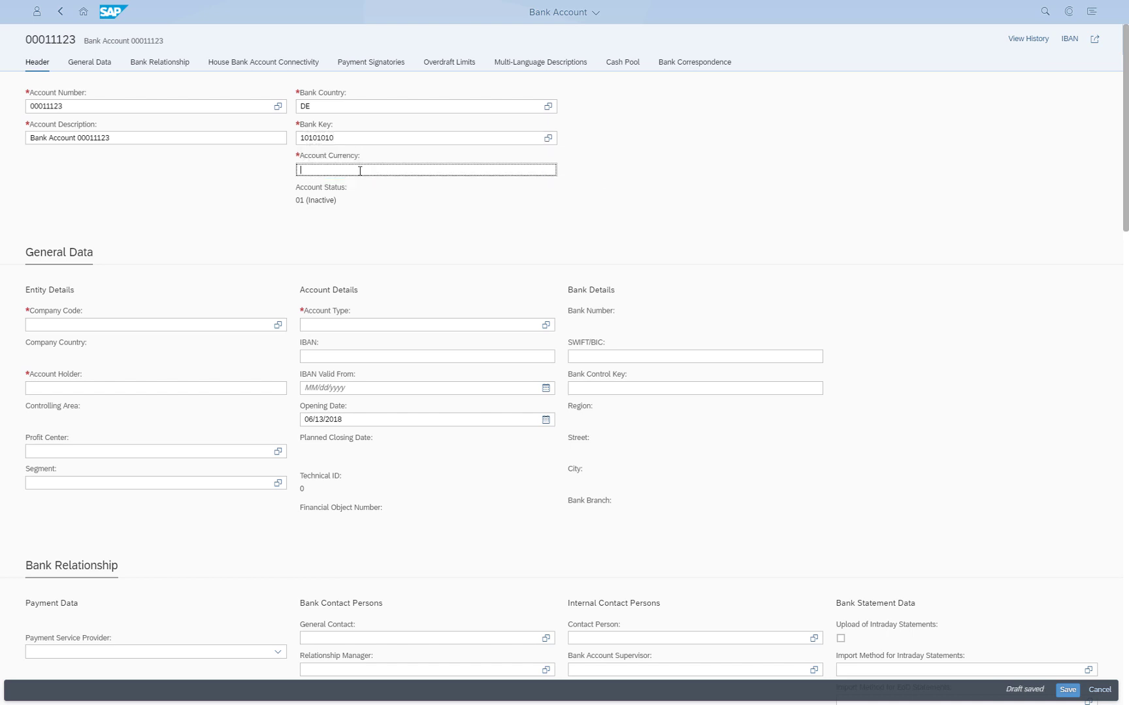
text(EUR)
click(178, 217)
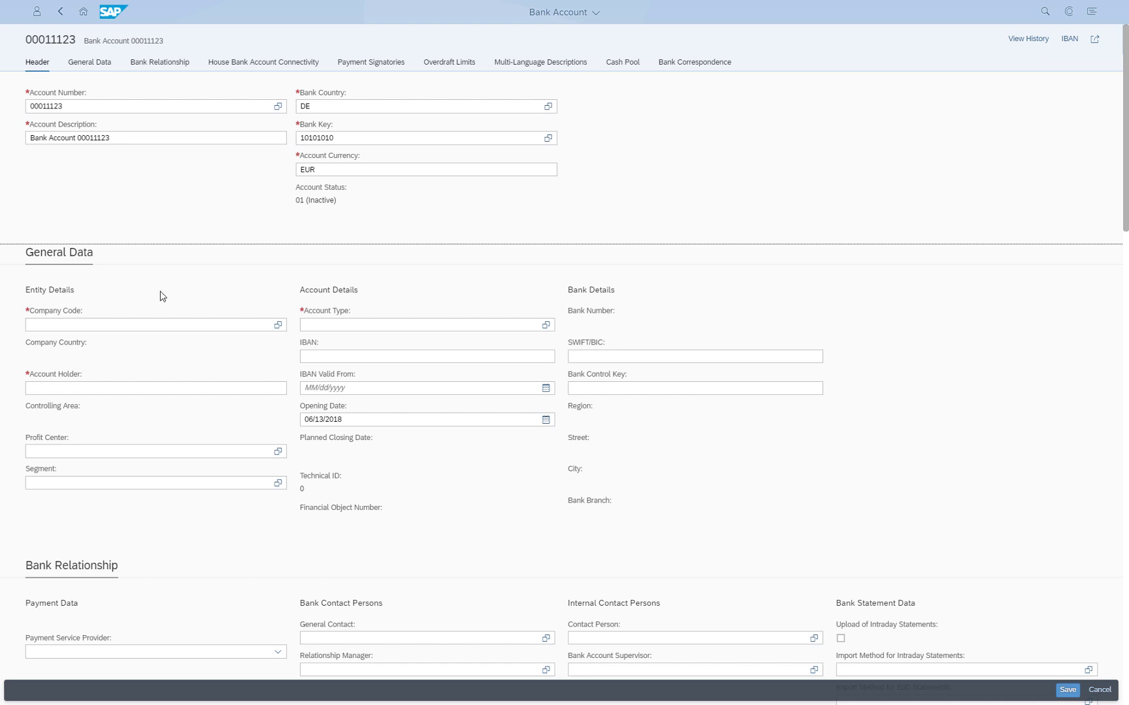
- Set company code 1010 and account type 01 Current Account, generate the IBAN, and save
click(80, 326)
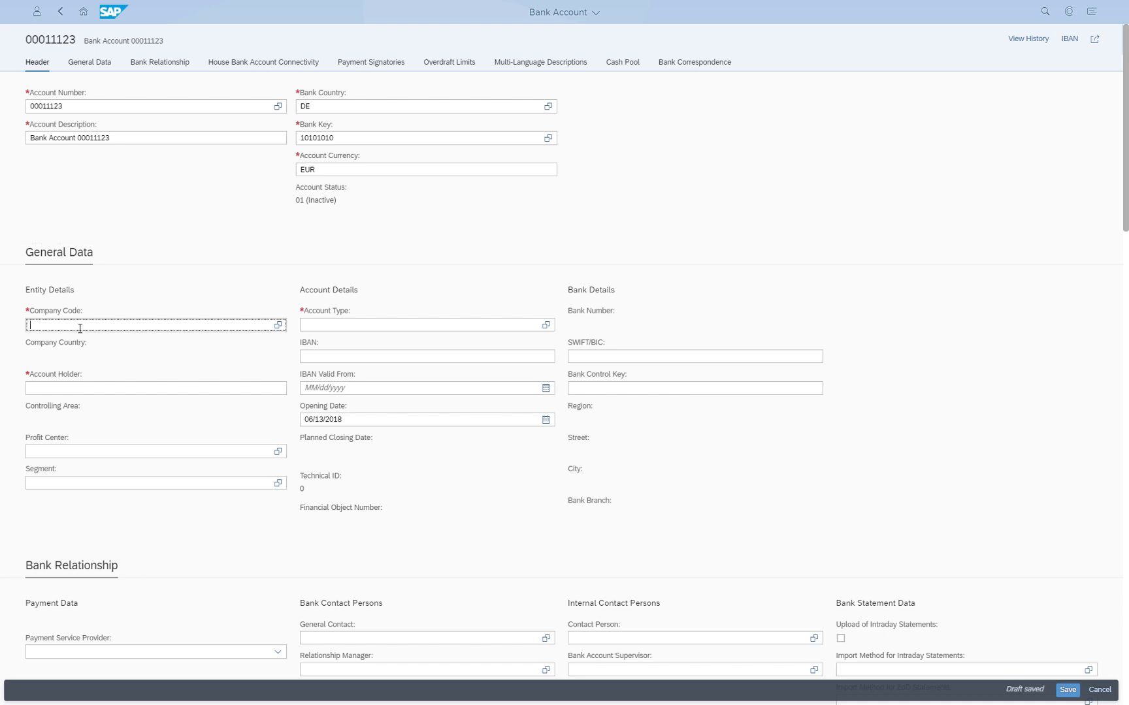
text(1010)
click(84, 361)
click(411, 326)
text(01)
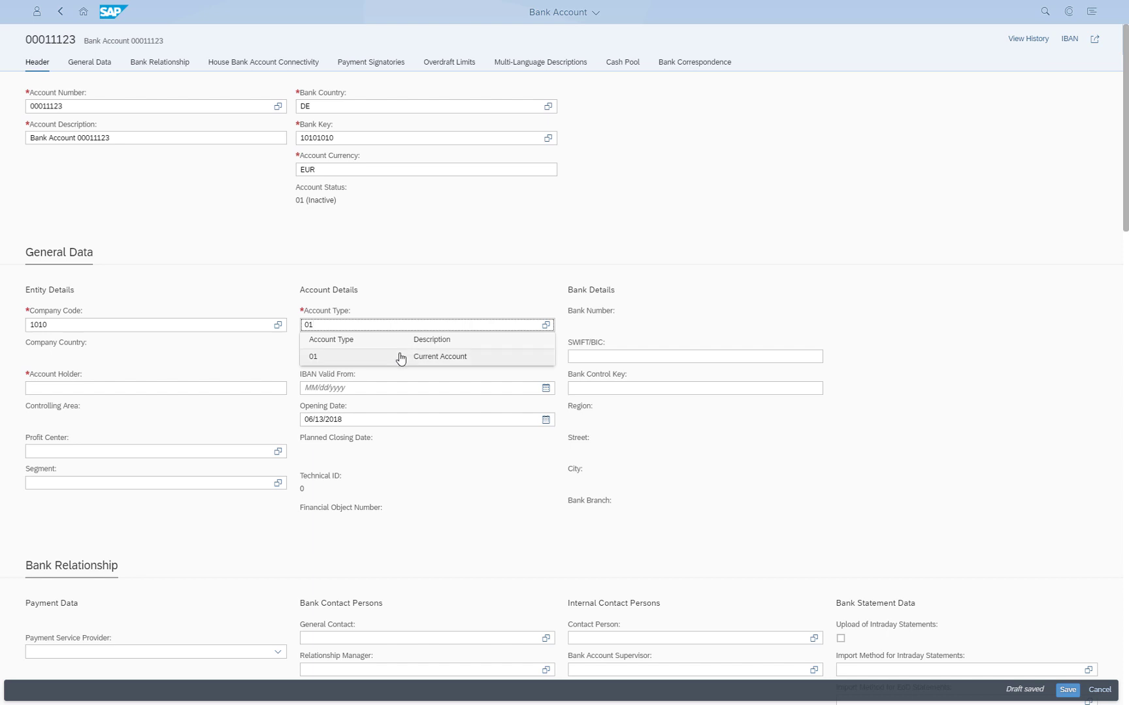
click(397, 354)
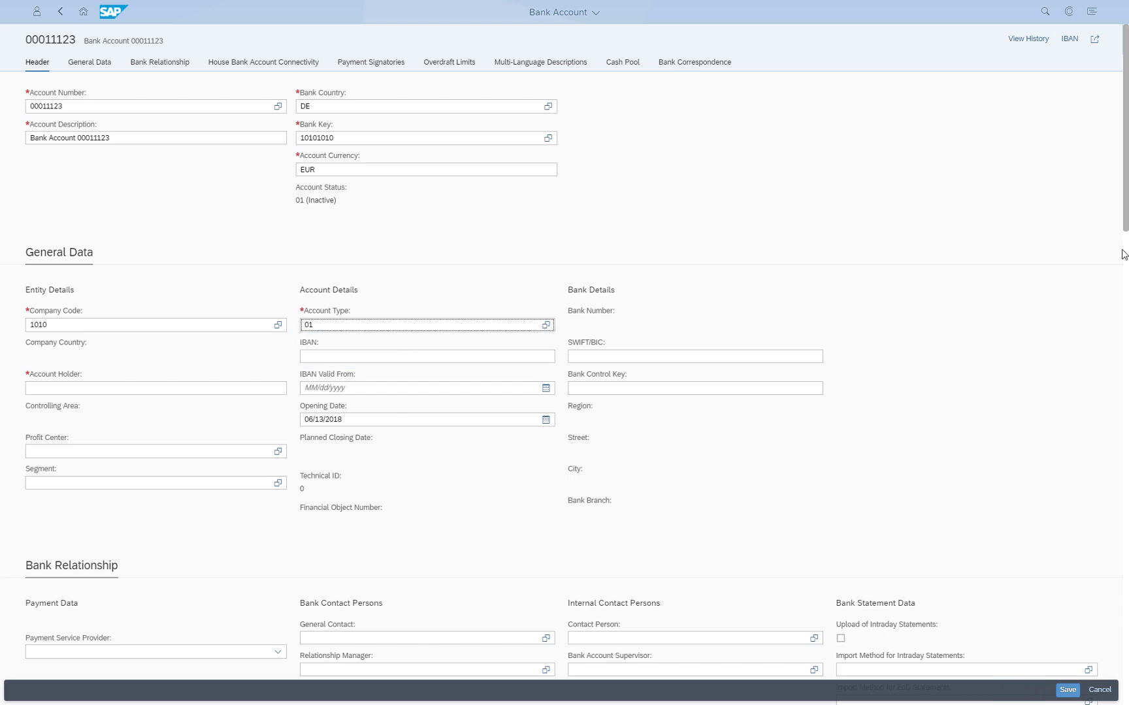
click(1067, 41)
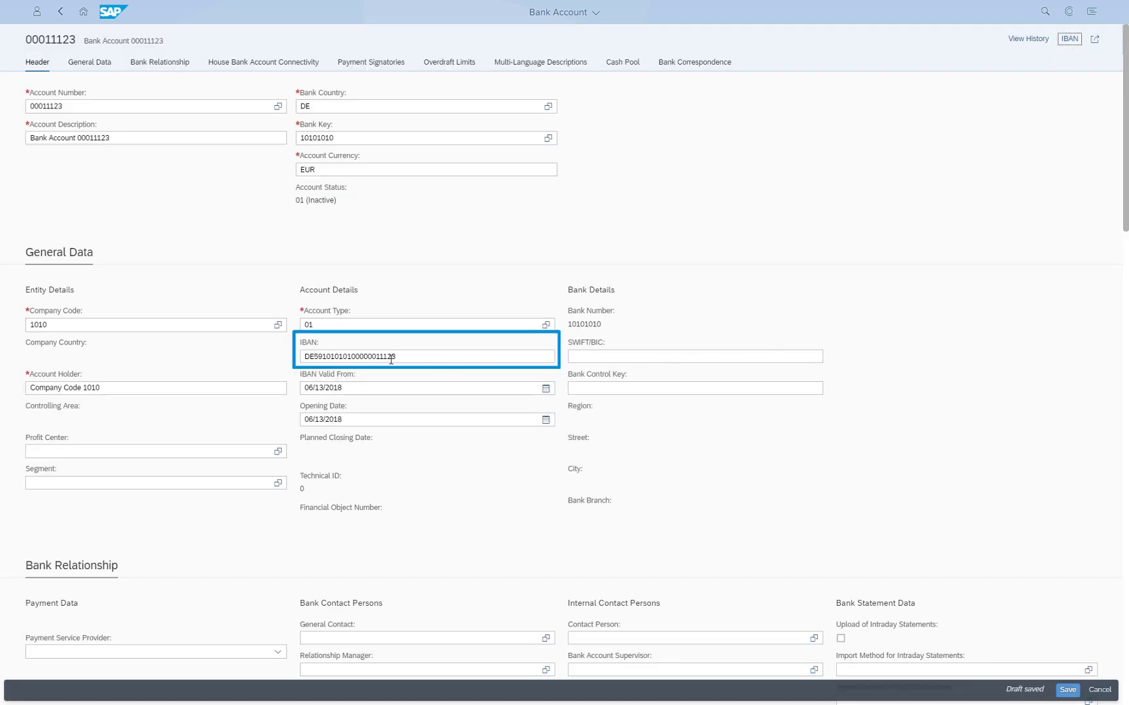
click(1067, 692)
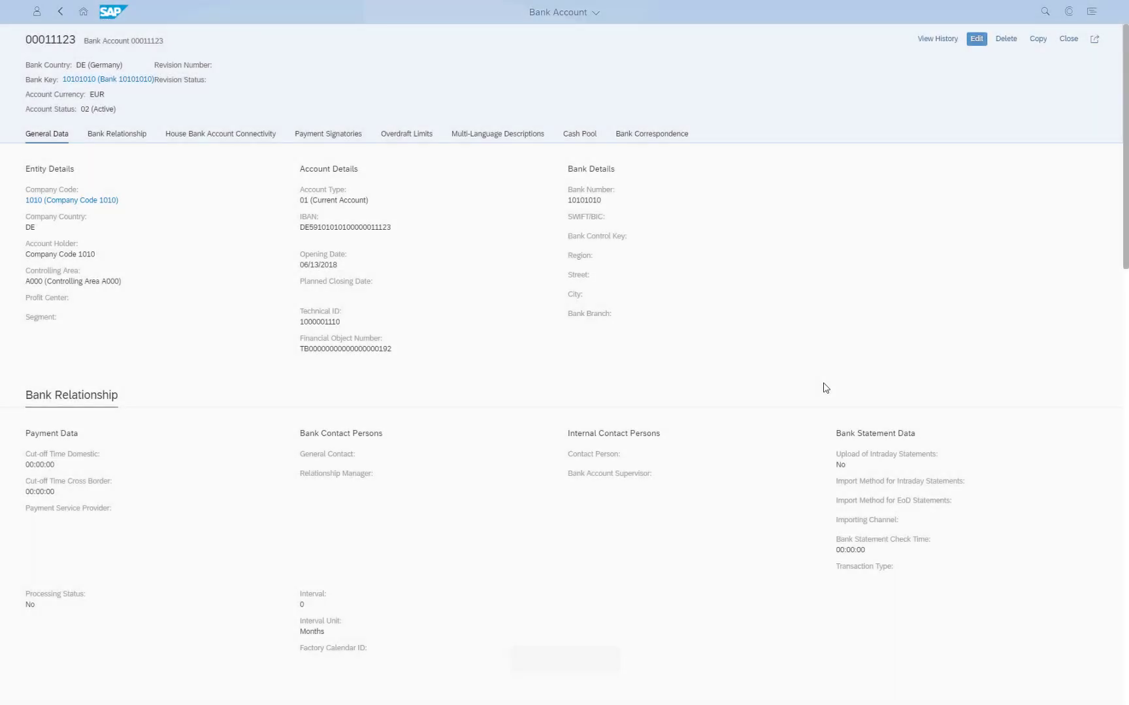
- Show the House Bank Account Connectivity section of account 00011123 and enter edit mode
click(219, 137)
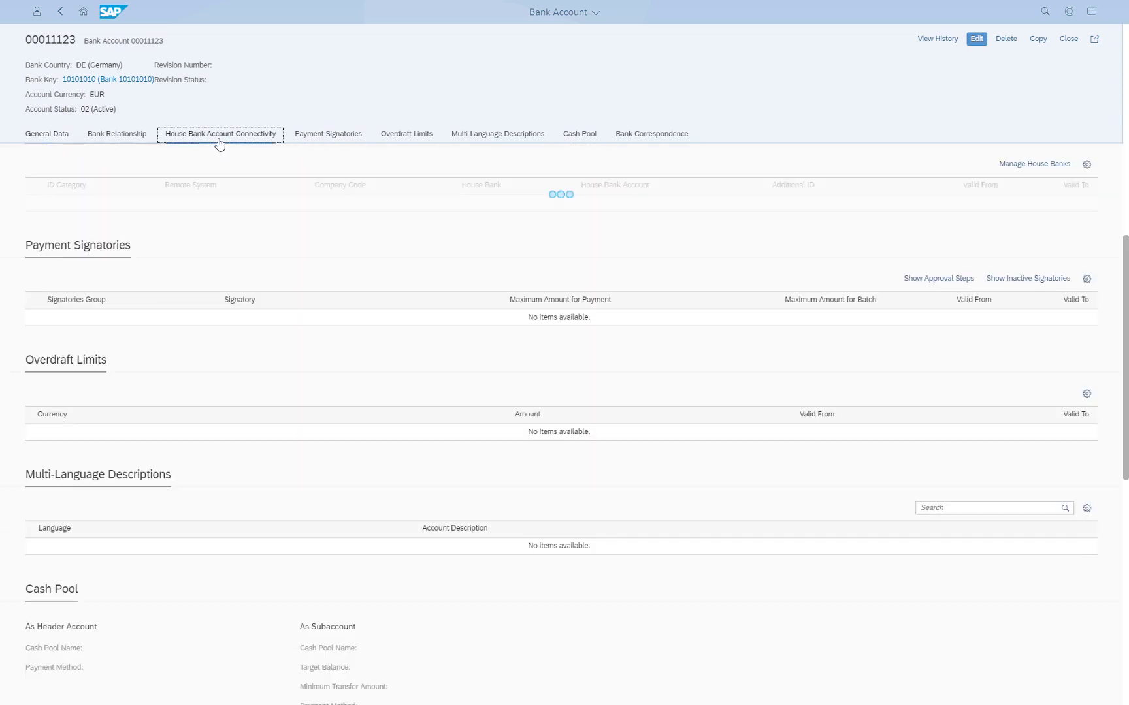
click(976, 41)
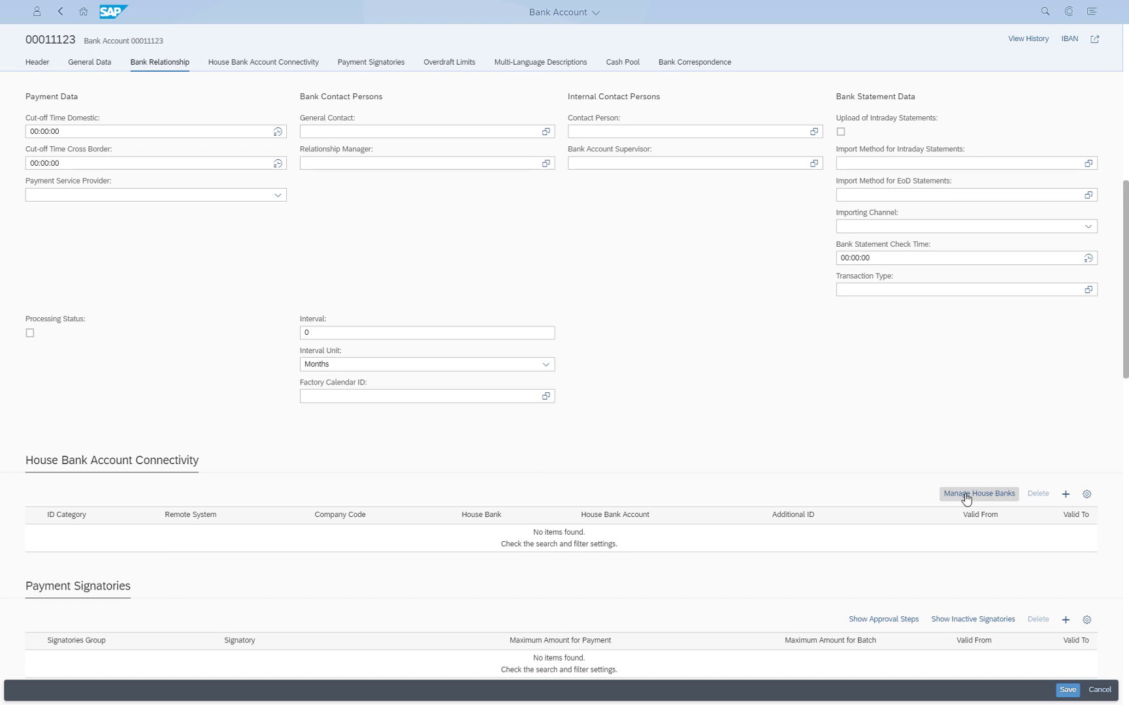
- Add a connectivity entry with house bank account HAC00 and G/L account 12021000
click(1065, 497)
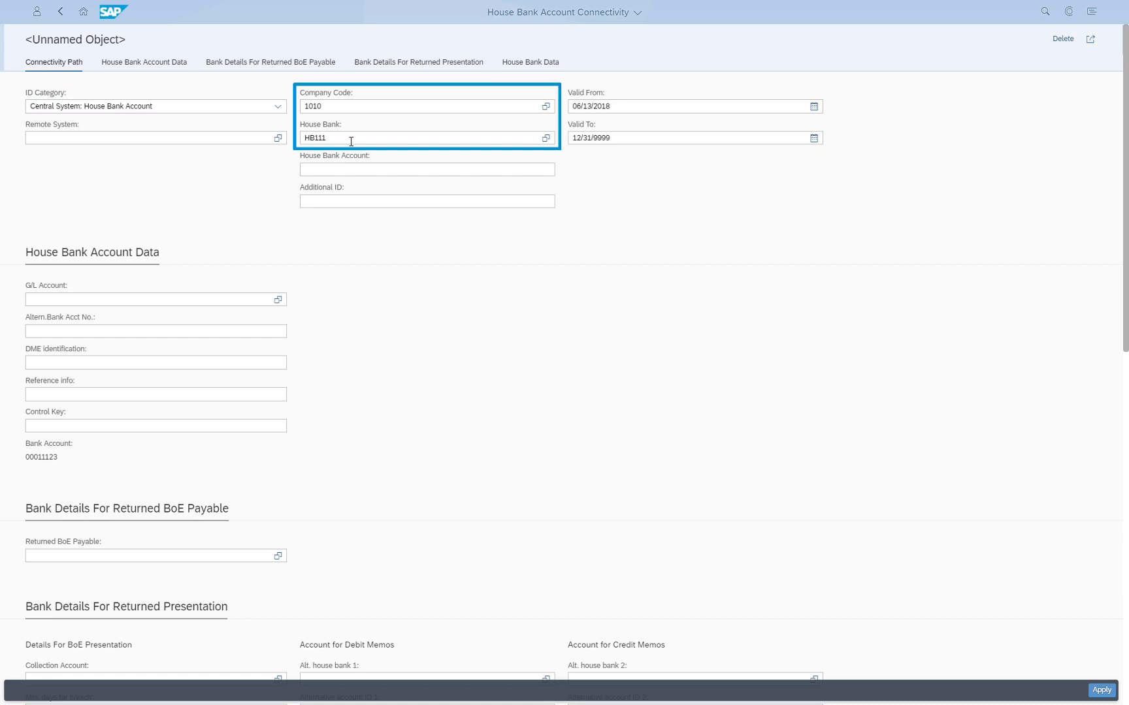
click(338, 170)
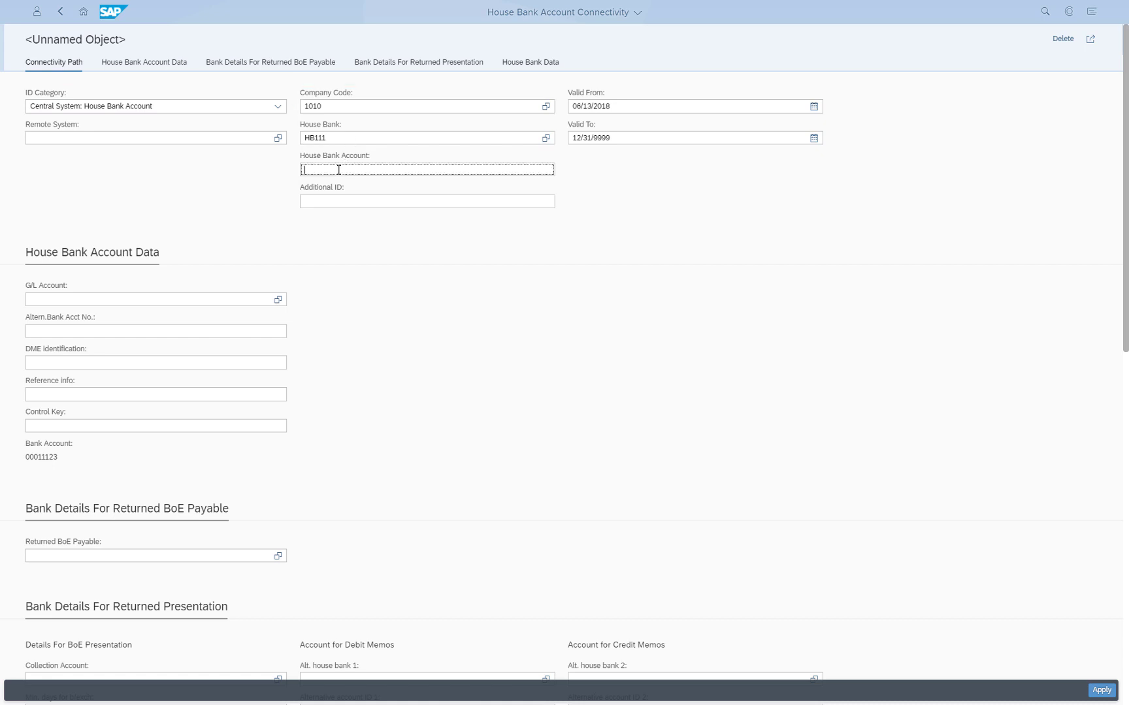
text(HAC00)
click(95, 300)
text(12)
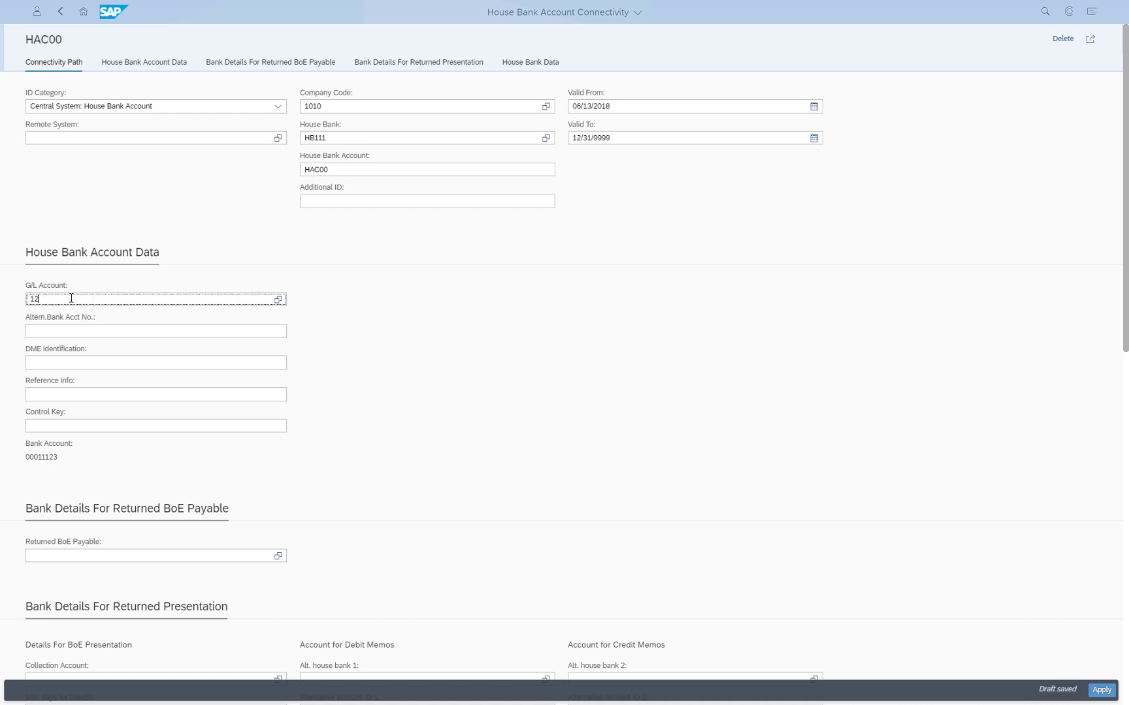
text(021000)
click(1100, 692)
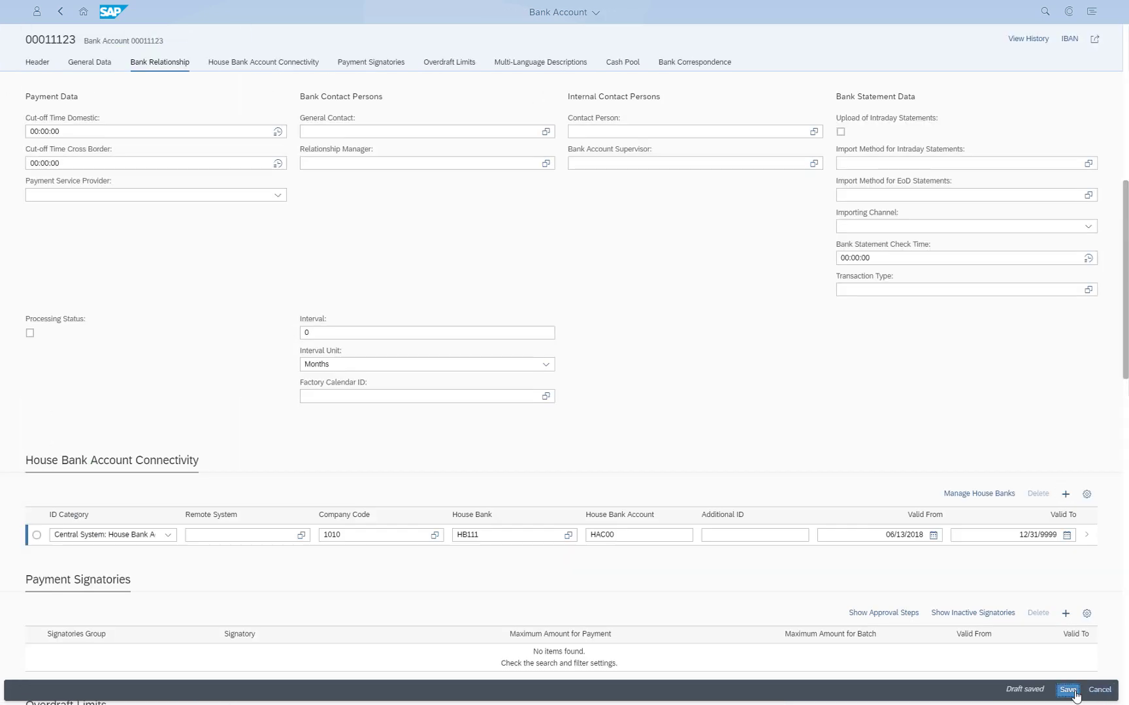
- Save bank account 00011123 with its HB111/HAC00 connectivity entry
click(1069, 690)
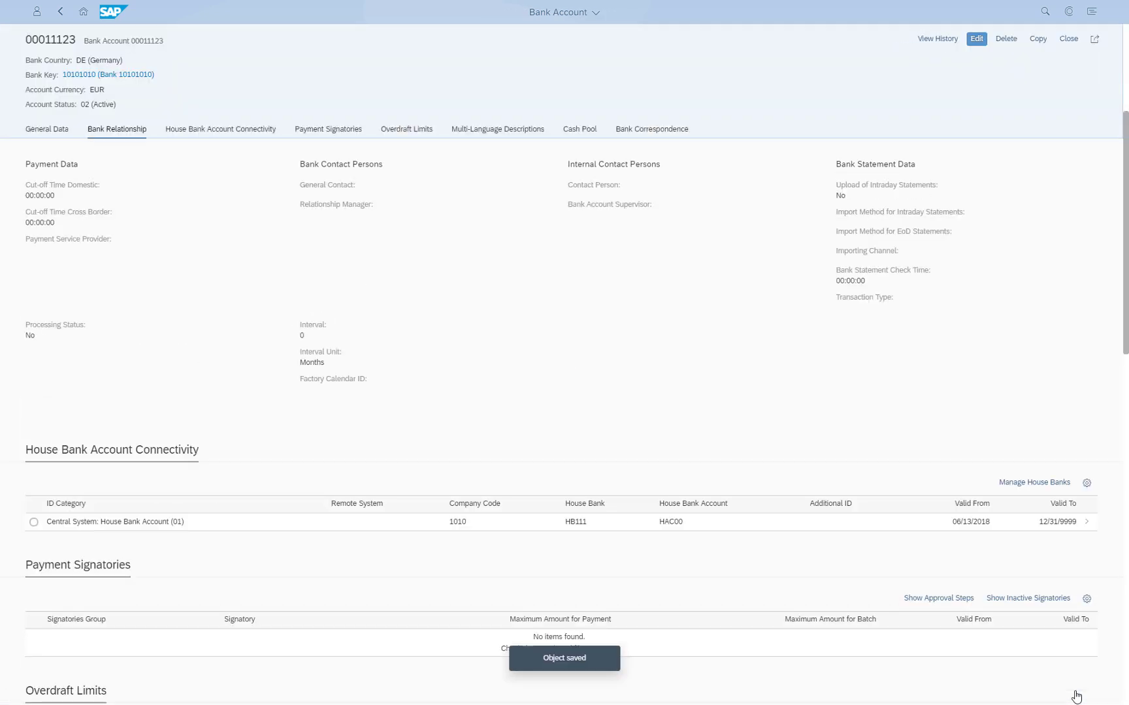